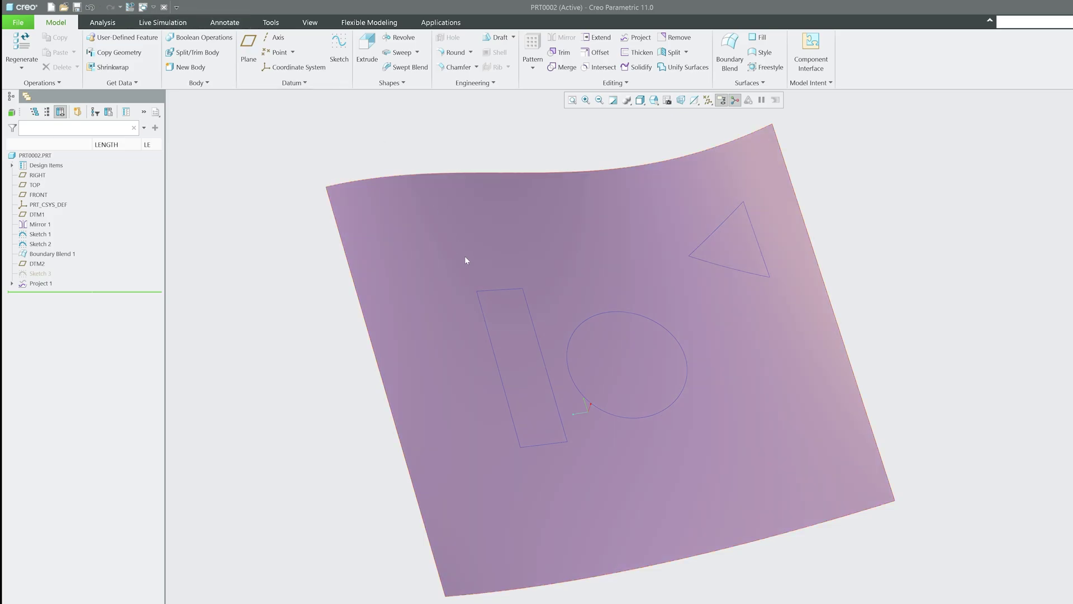
Finish the sketch rectangle, then start Divide Surface from the Split dropdown.
mouse_move(465, 256)
middle_mouse_down()
mouse_move(737, 358)
mouse_move(520, 389)
middle_mouse_up()
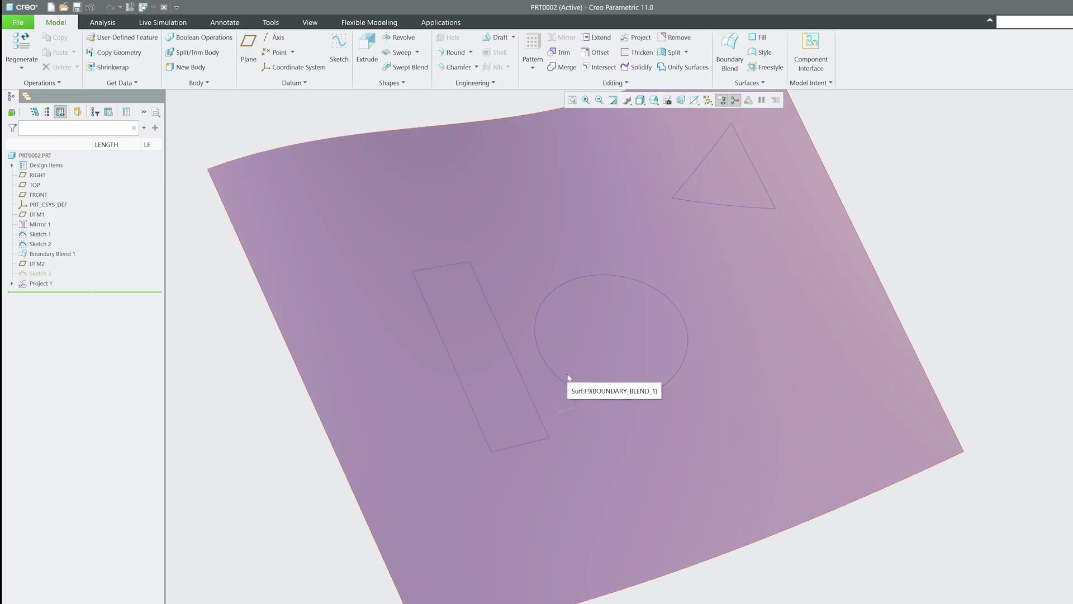
key("ctrl+d")
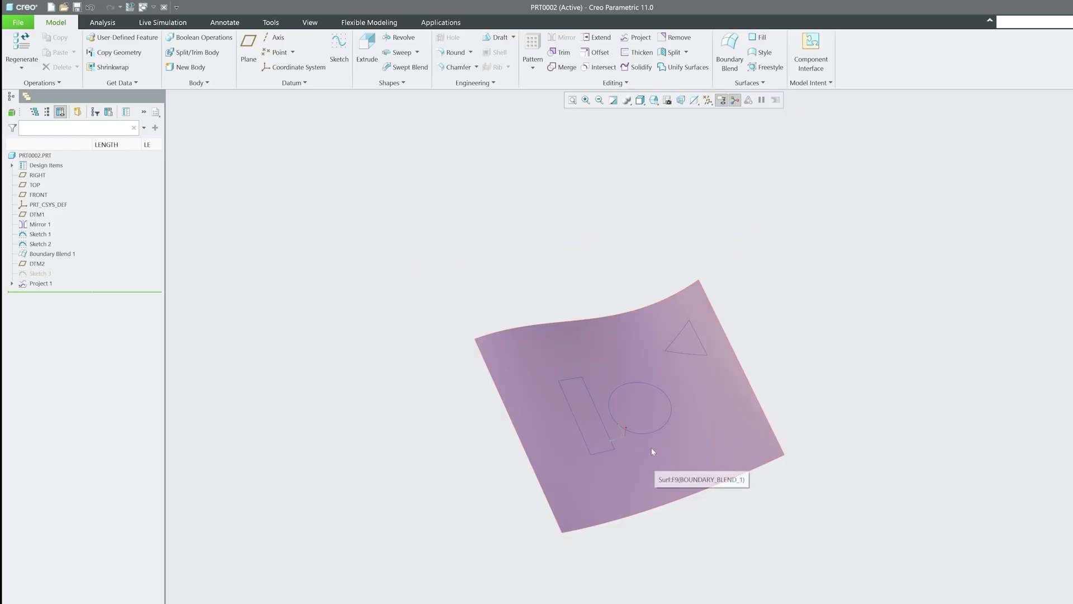
scroll(625, 449, "down", 5)
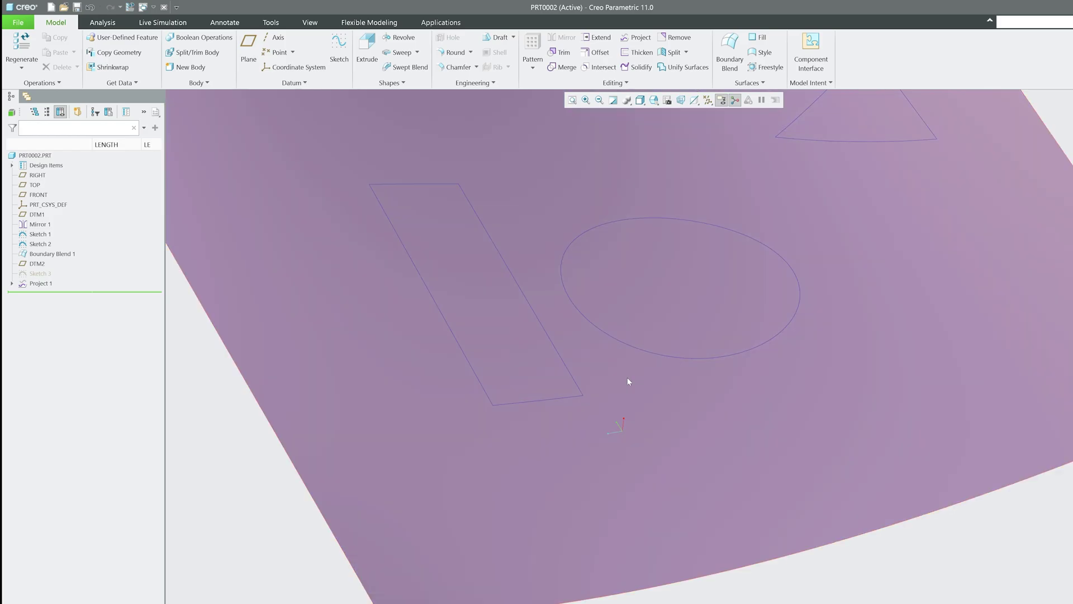
middle_click_drag(628, 378, 580, 388)
scroll(596, 413, "up", 5)
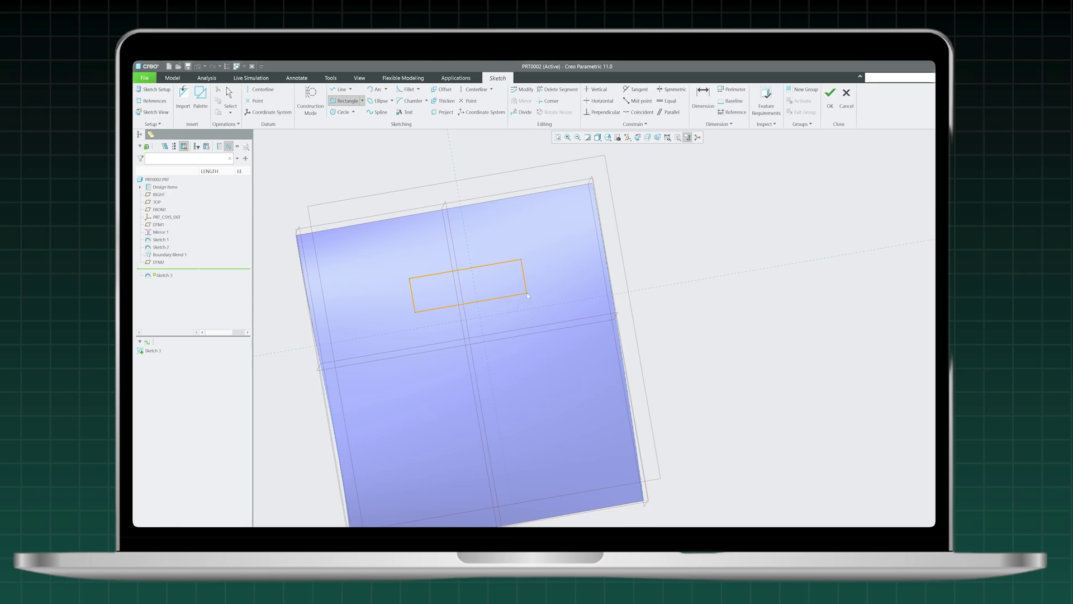
middle_click(586, 275)
left_click(342, 114)
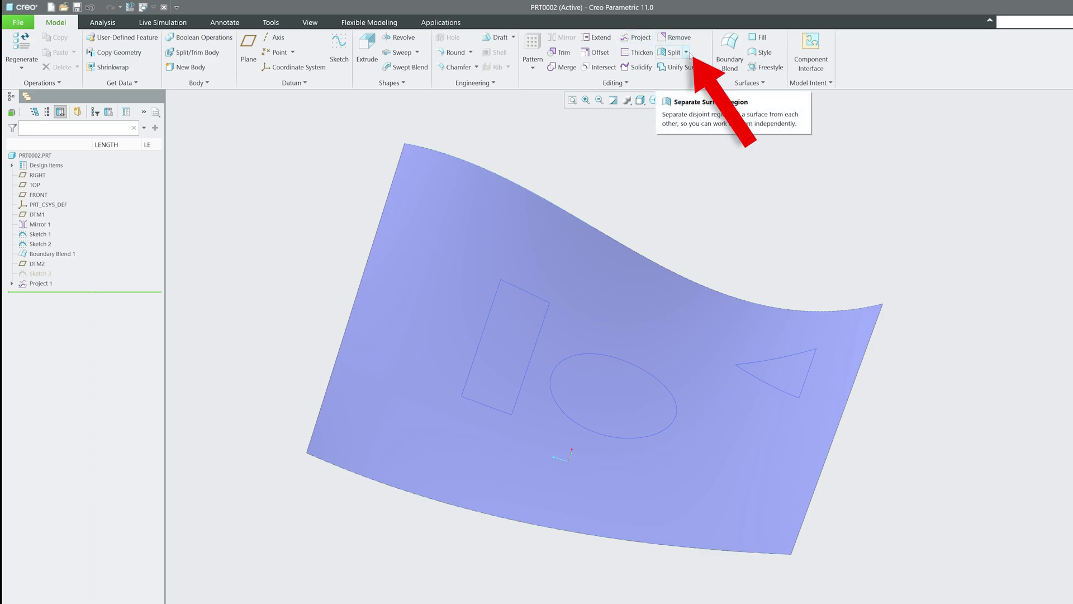
left_click(687, 52)
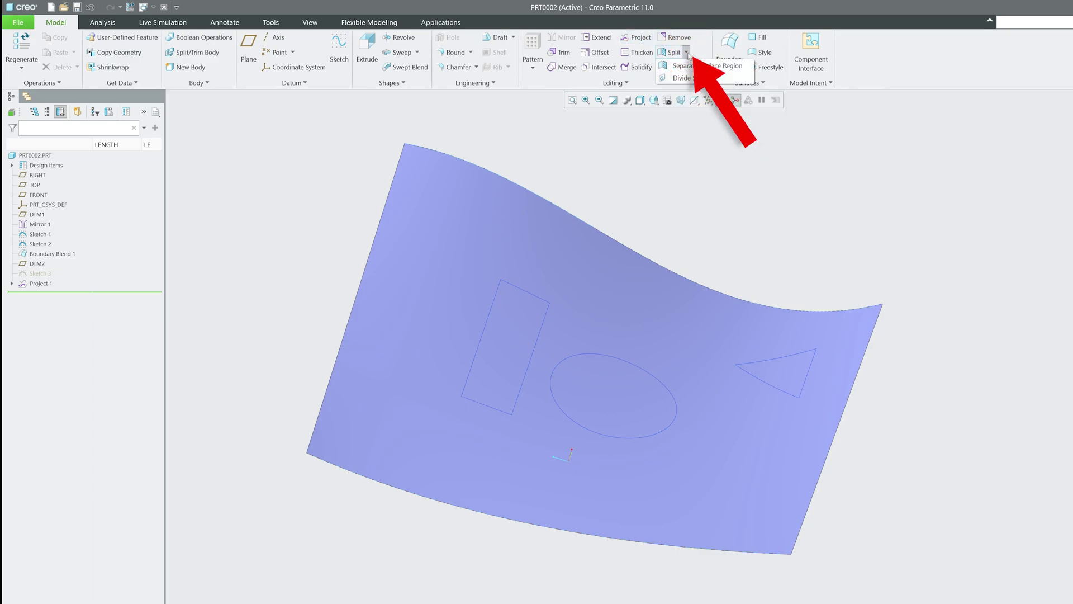
left_click(689, 79)
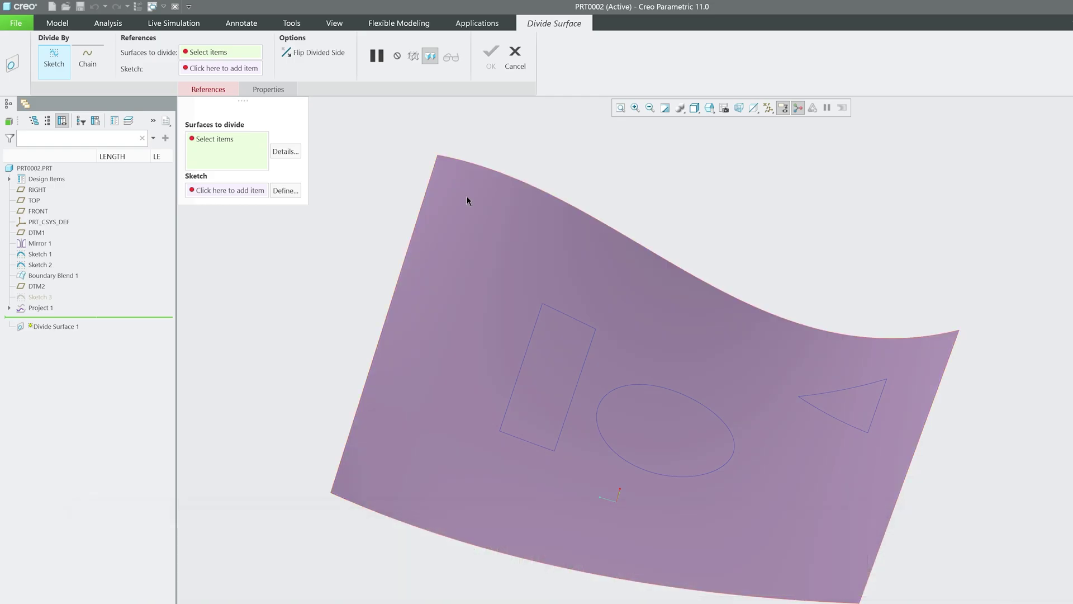
Pick the curved surface and set Sketch 3 as the dividing sketch.
left_click(467, 200)
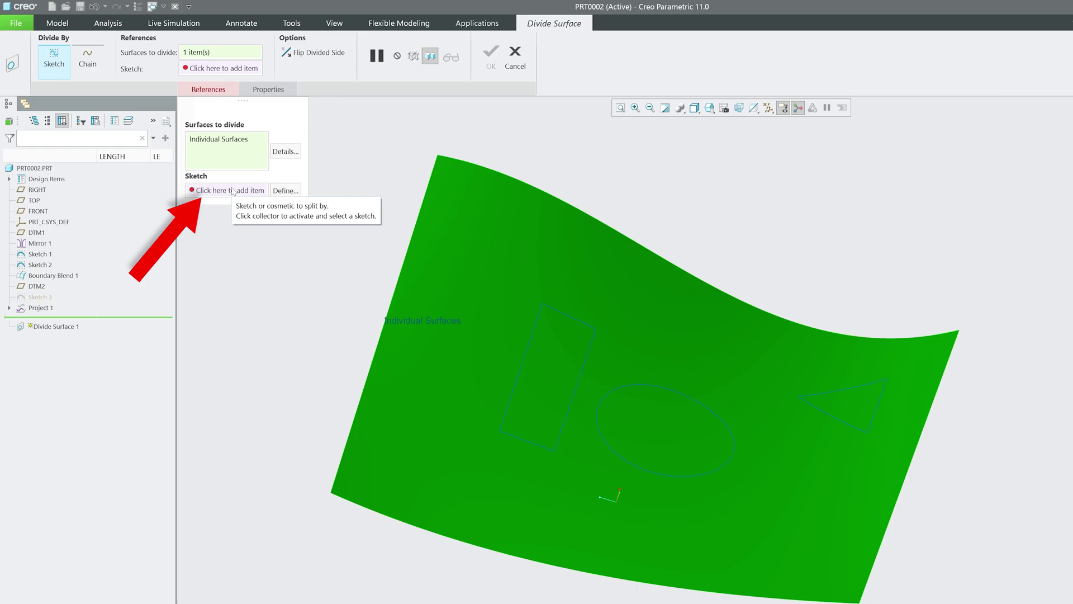
left_click(232, 192)
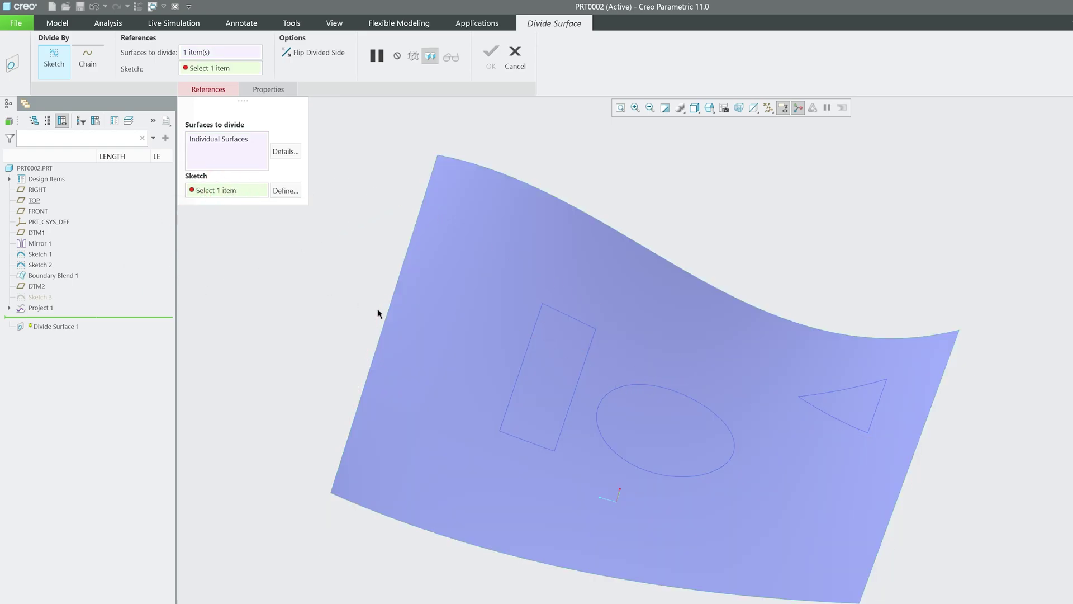
left_click(41, 298)
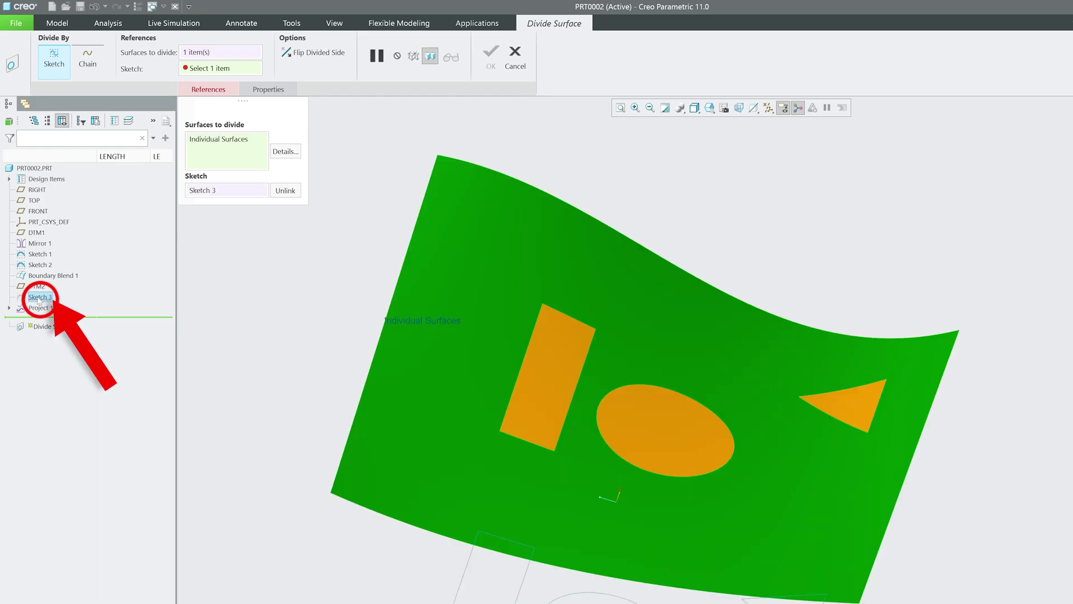
key("ctrl+d")
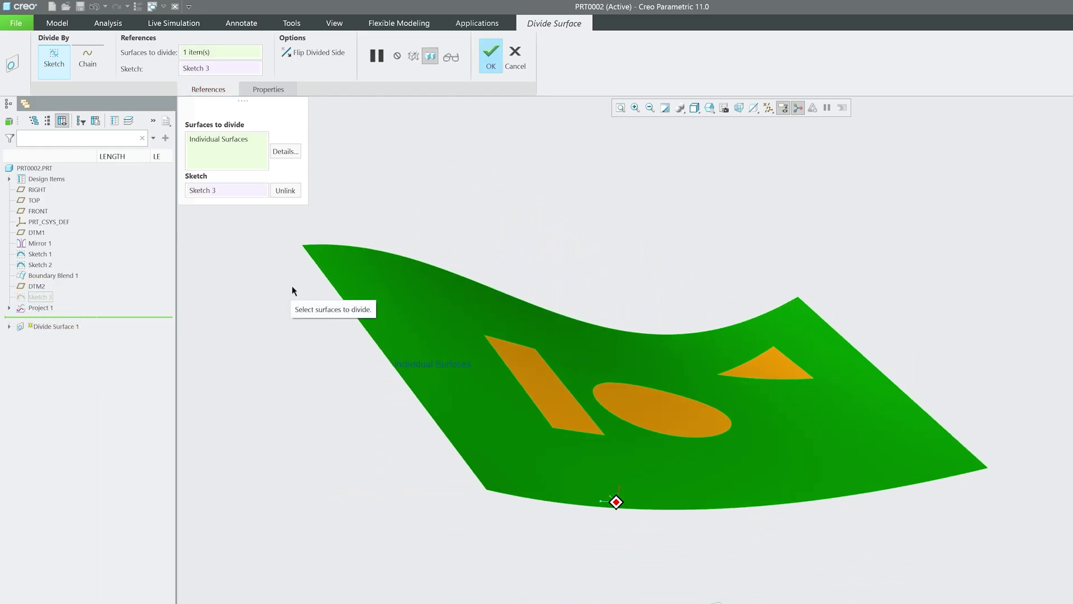
Toggle Flip Divided Side back and forth, ending on the original side.
left_click(288, 56)
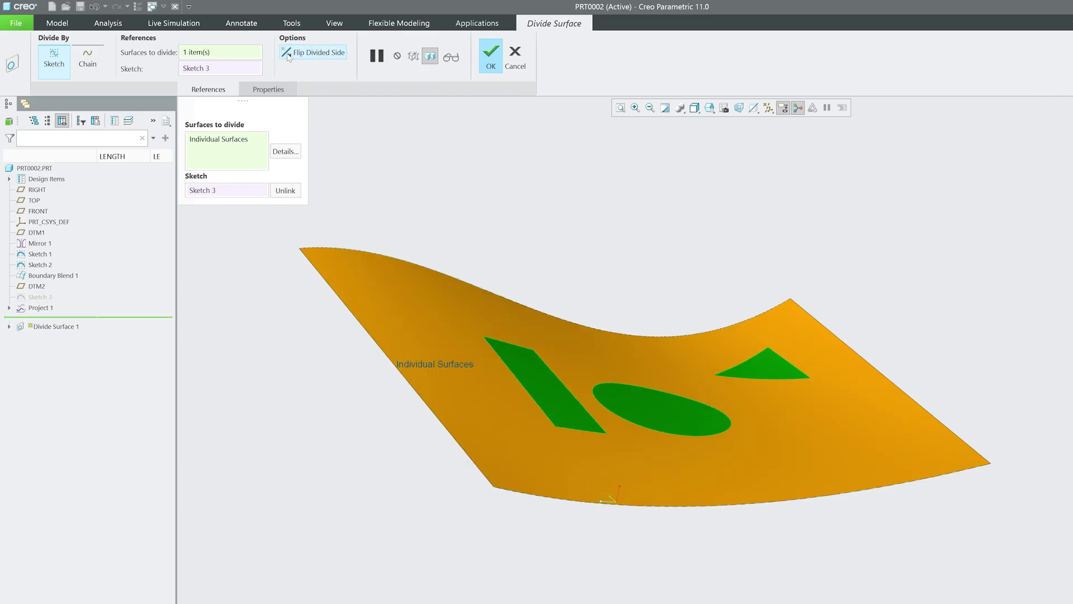
left_click(289, 56)
left_click(288, 56)
left_click(288, 56)
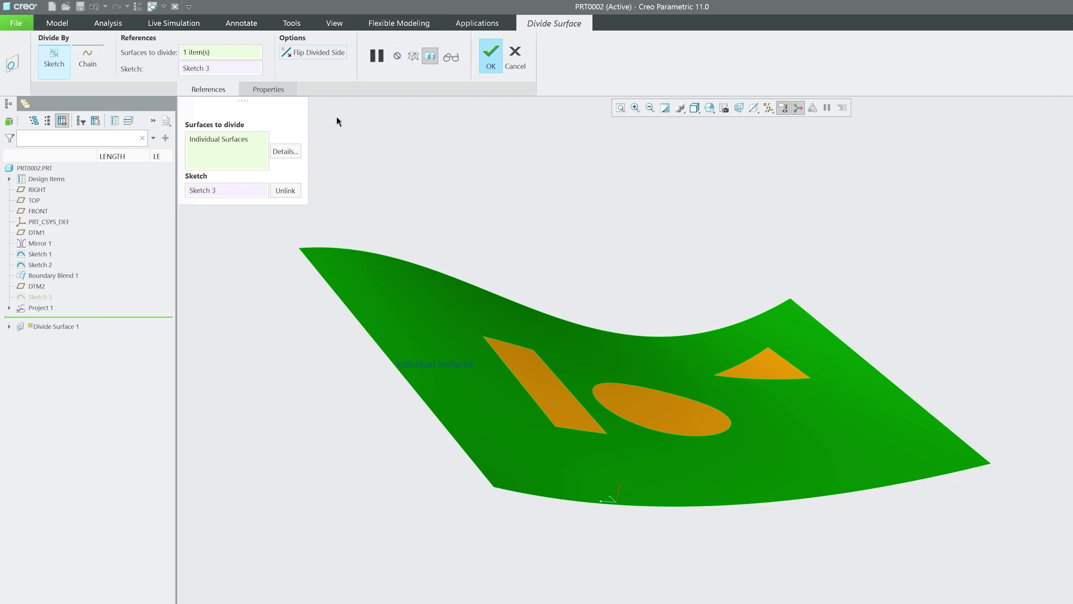
left_click(491, 55)
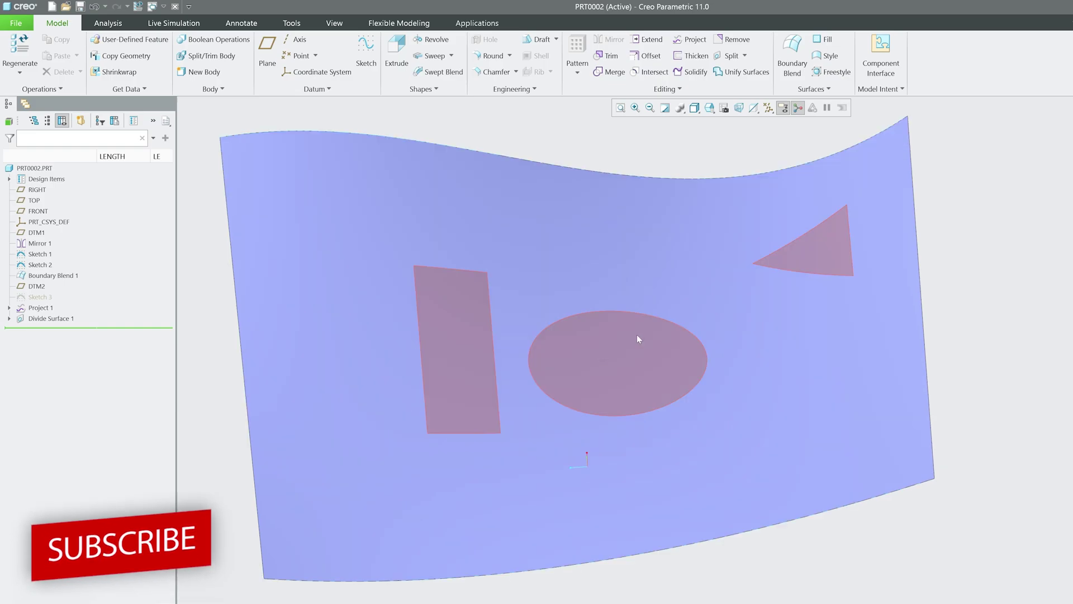
middle_click_drag(470, 374, 587, 465)
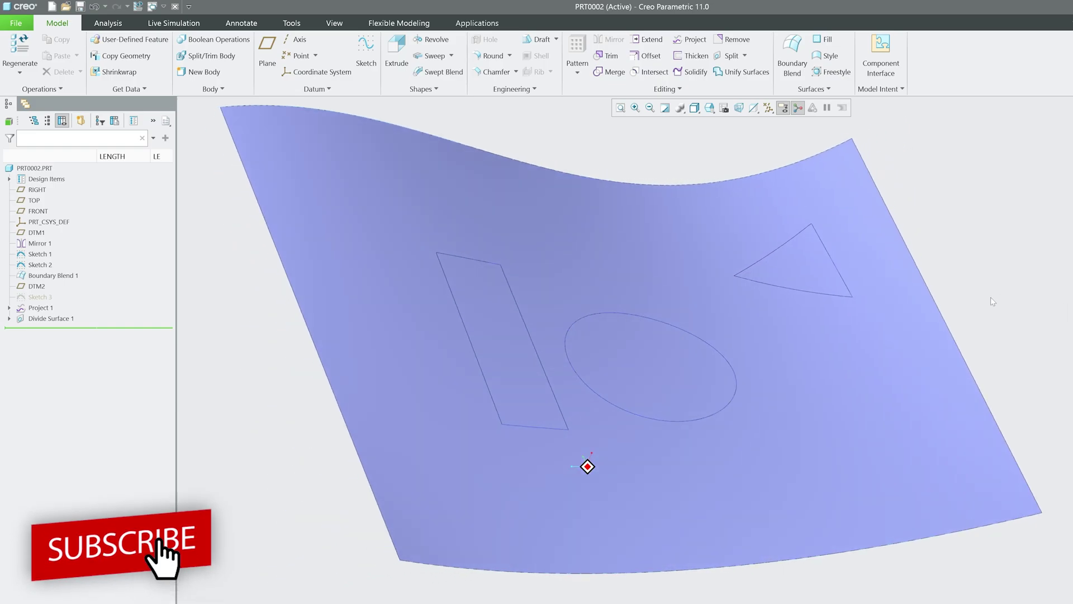
scroll(844, 359, "up", 2)
left_click(844, 359)
middle_click_drag(844, 359, 732, 340)
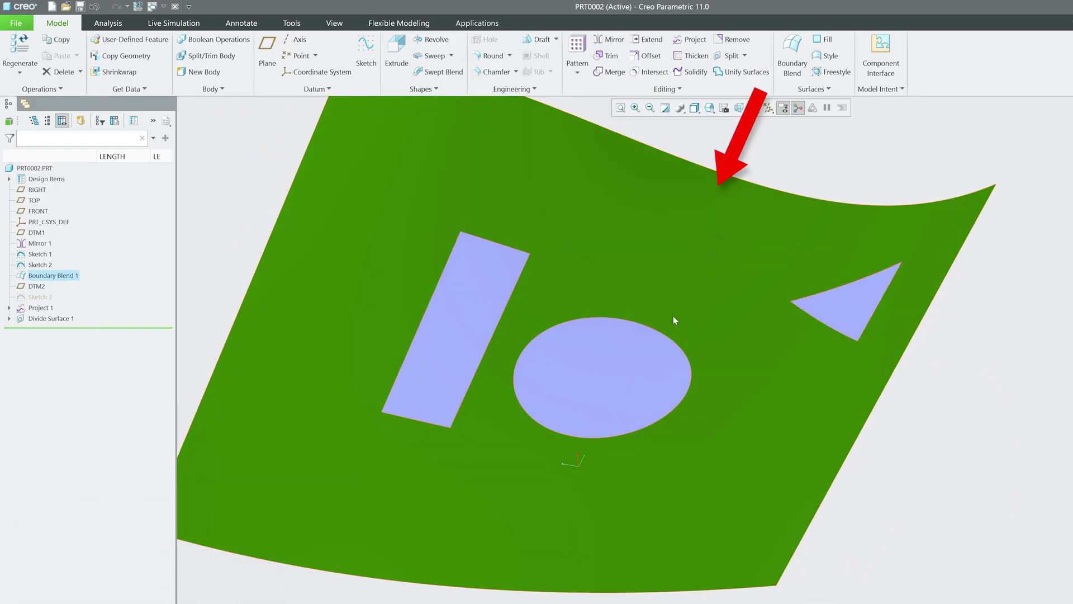
left_click(652, 340)
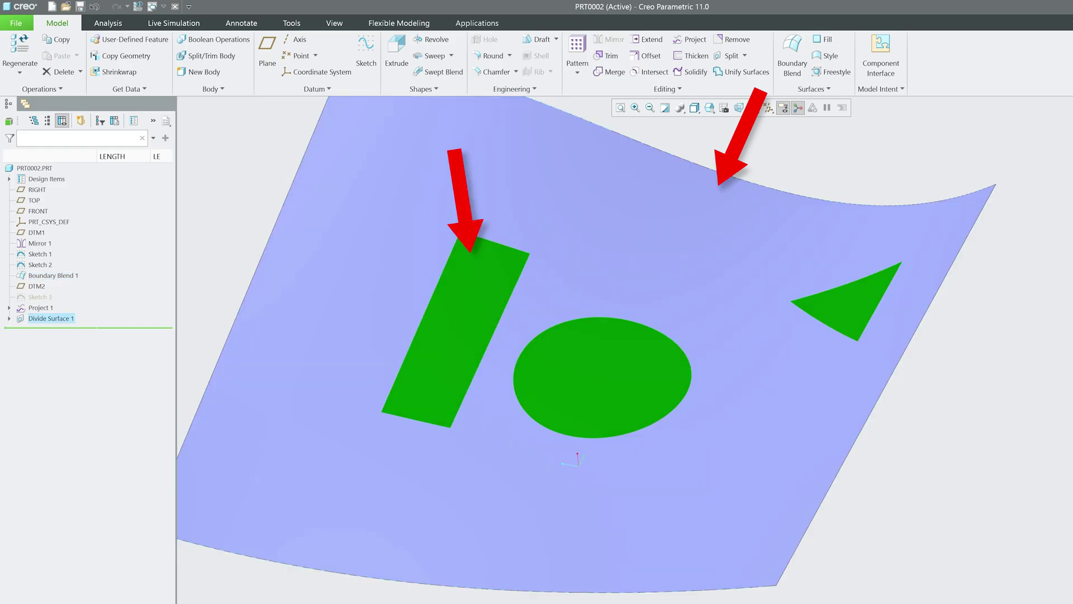
middle_click_drag(646, 356, 587, 377)
scroll(995, 209, "up", 3)
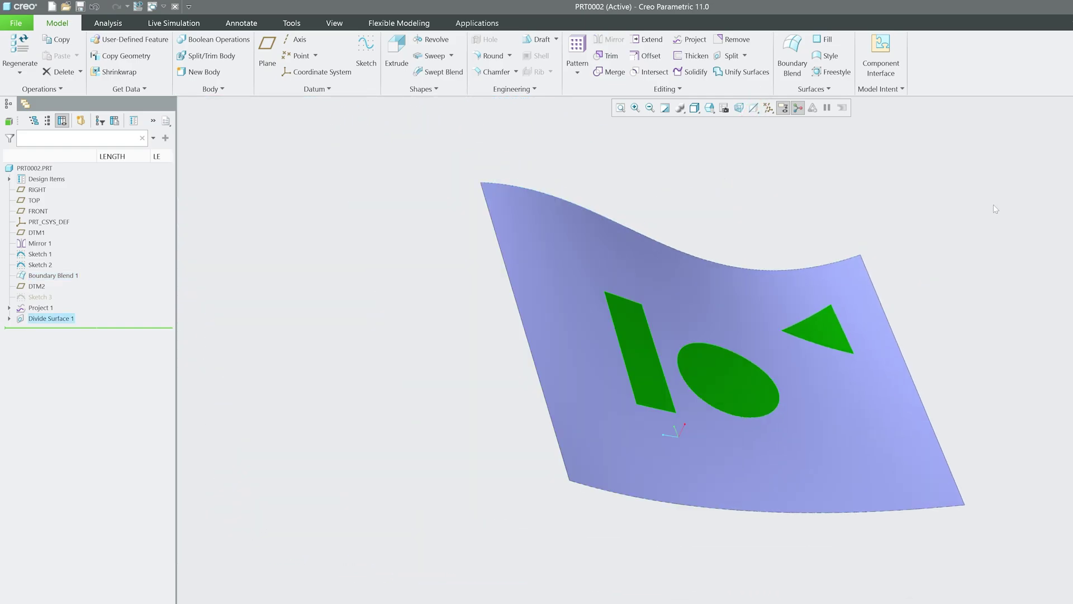
left_click(438, 179)
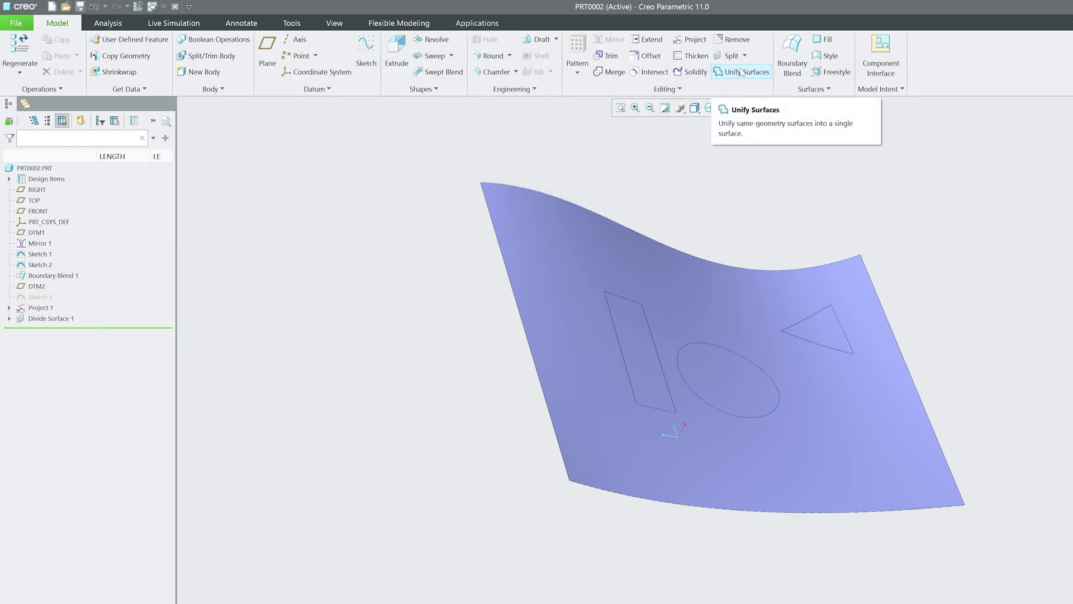
Unify the divided shape regions with the outer Boundary Blend surface as Unify Surfaces 1.
left_click(741, 73)
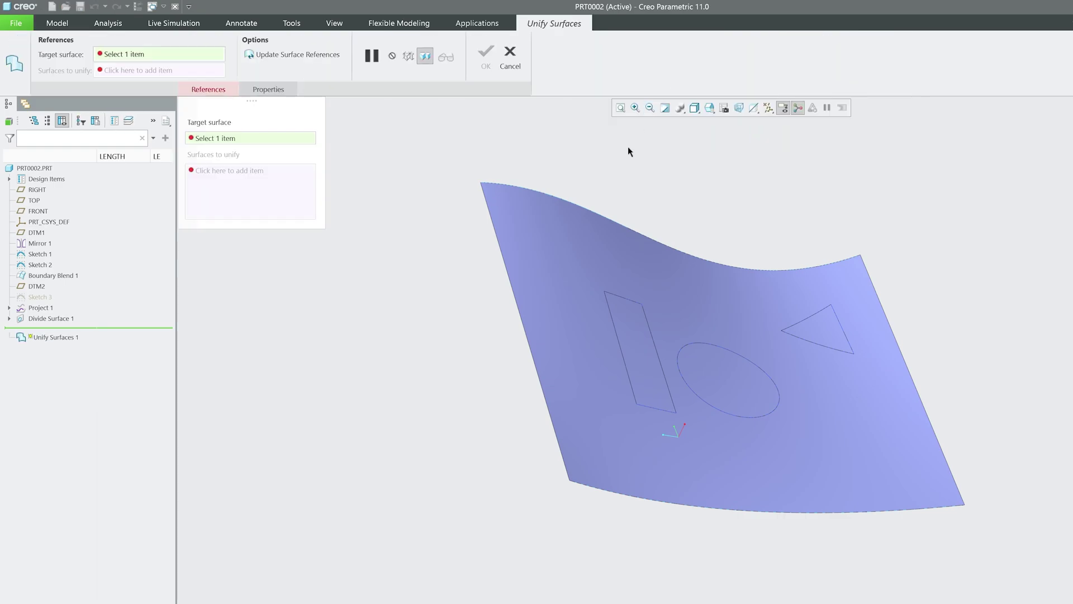
left_click(615, 315)
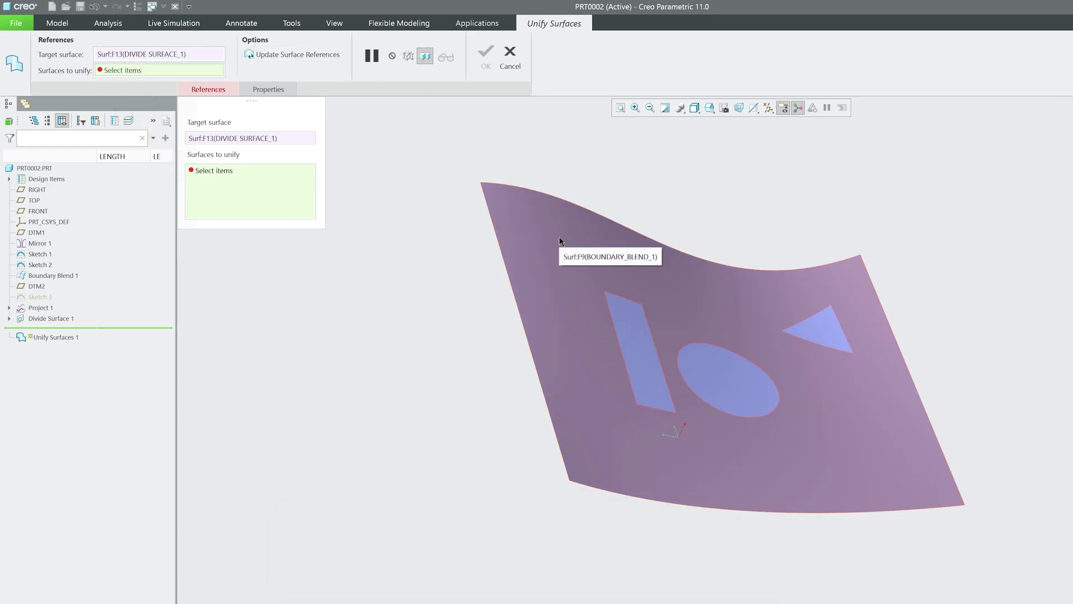
left_click(559, 242)
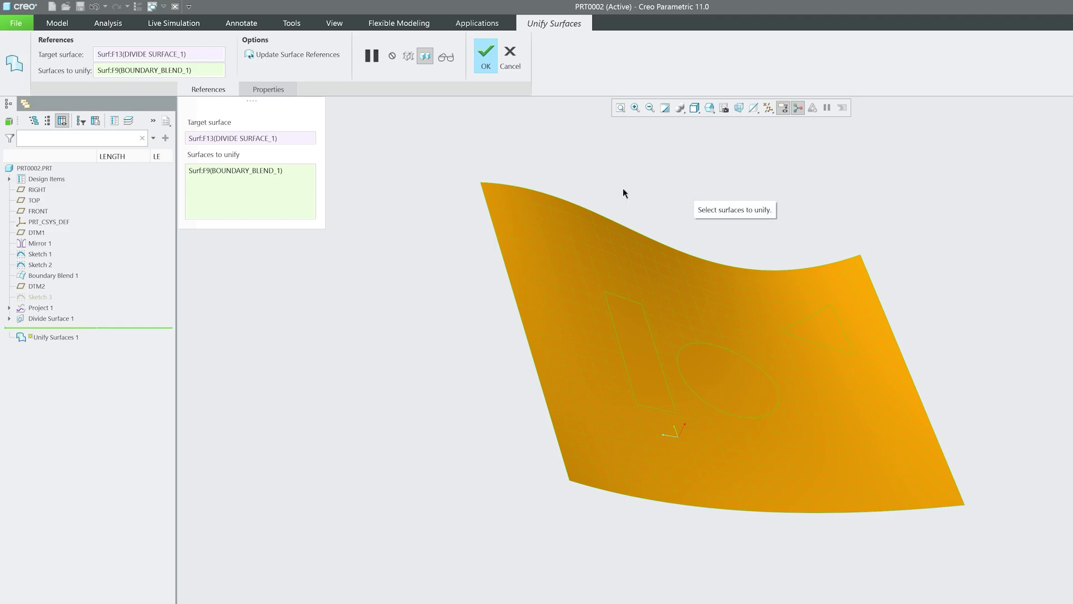
mouse_move(700, 204)
middle_mouse_down()
mouse_move(623, 184)
mouse_move(603, 192)
middle_mouse_up()
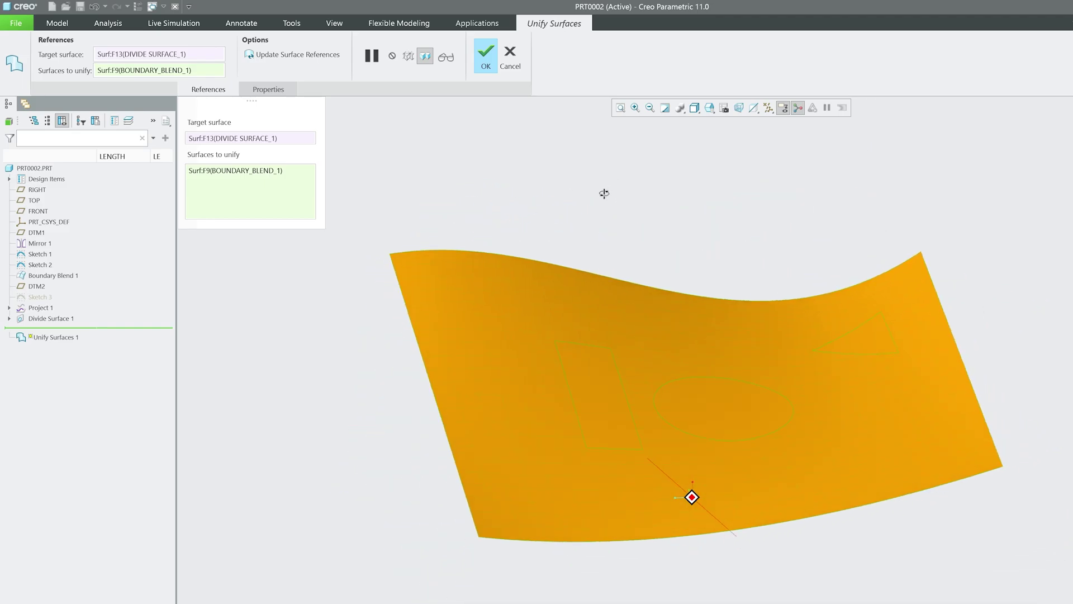
left_click(487, 58)
scroll(406, 369, "up", 2)
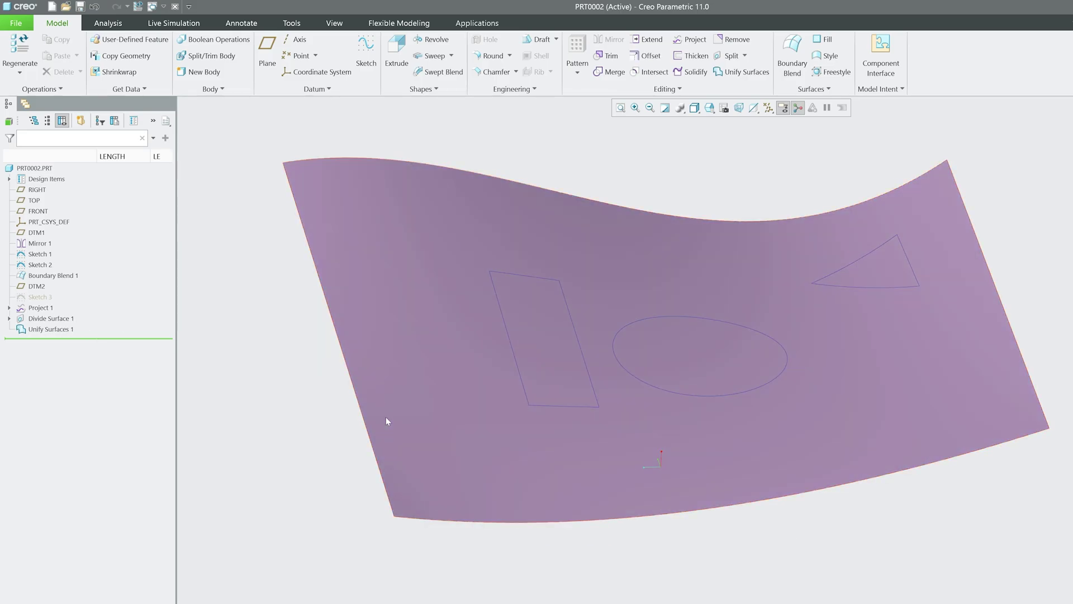
middle_click_drag(386, 417, 418, 436, "shift")
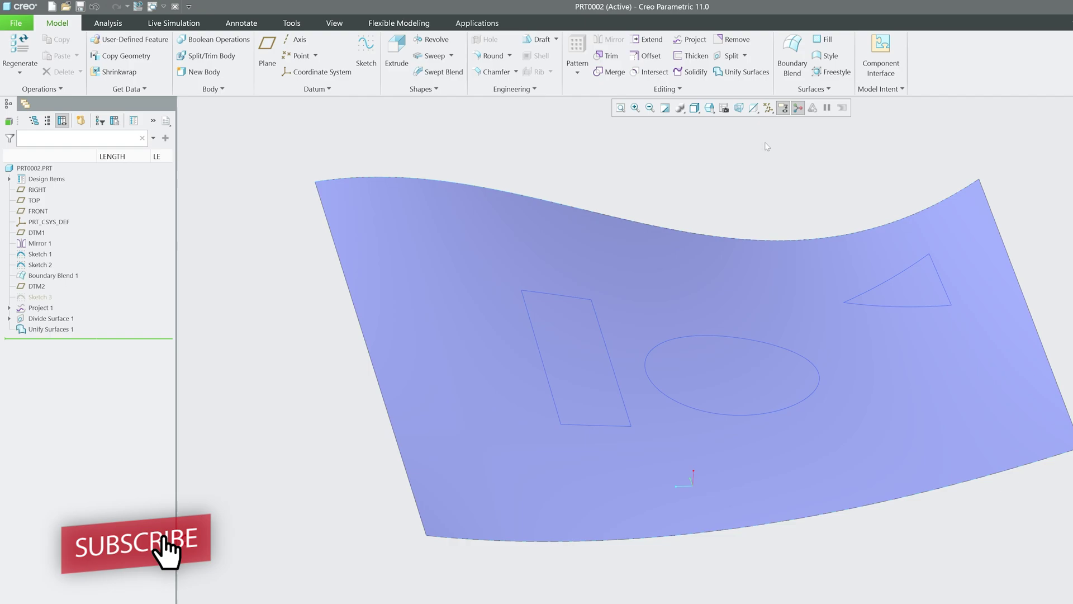
scroll(279, 225, "down", 3)
middle_click_drag(280, 221, 583, 222)
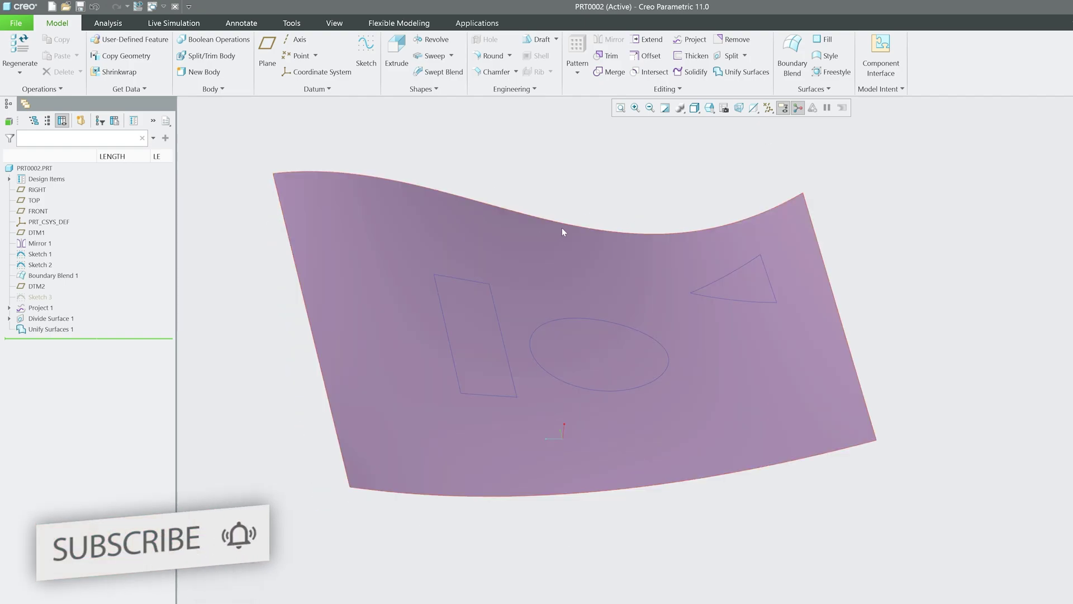